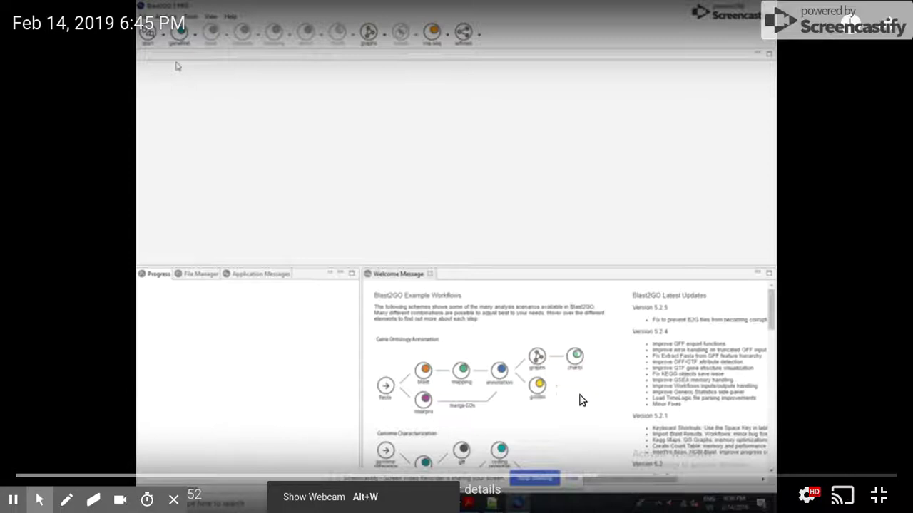
- Scroll through the contigs in Final all sample assembly.fa, then return to Blast2GO
{"action": "key", "text": "space"}
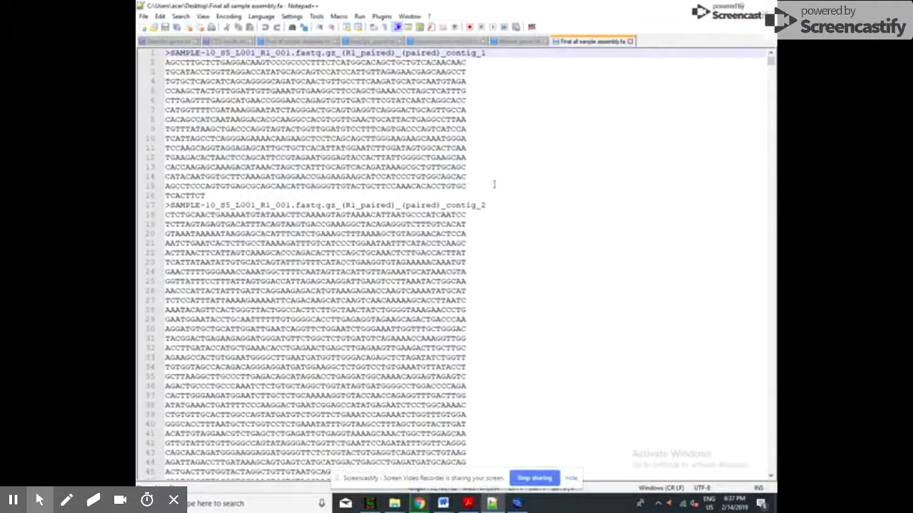
{"action": "mouse_move", "coordinate": [741, 238]}
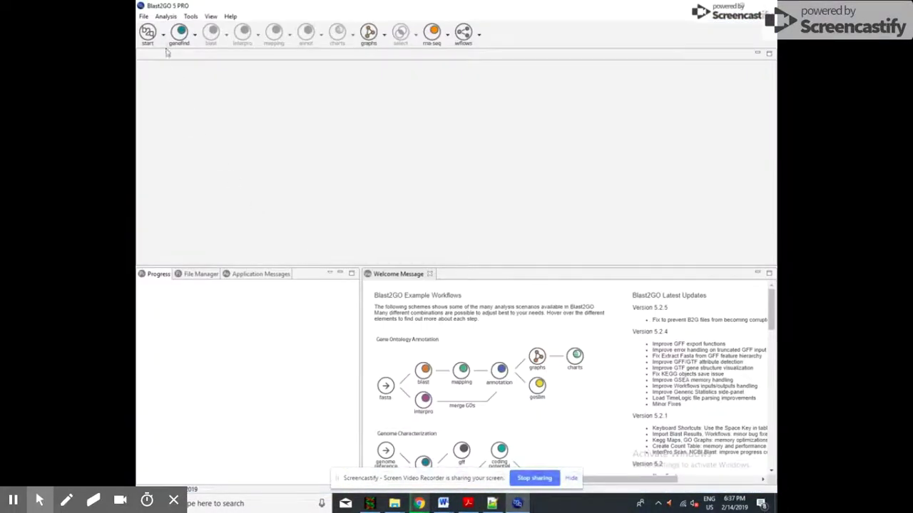
- Load the FASTA file Final all sample assembly from the Desktop, listing 52,237 sequences
{"action": "left_click", "coordinate": [144, 17]}
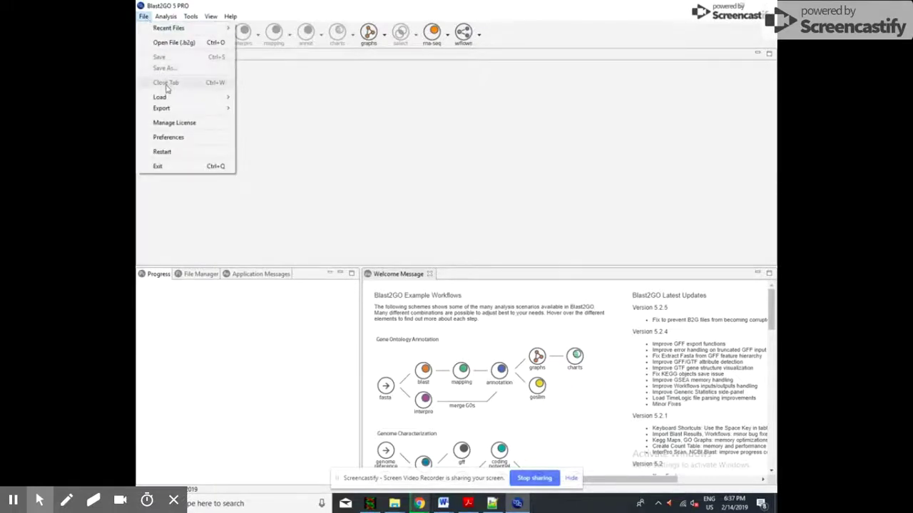
{"action": "mouse_move", "coordinate": [184, 100]}
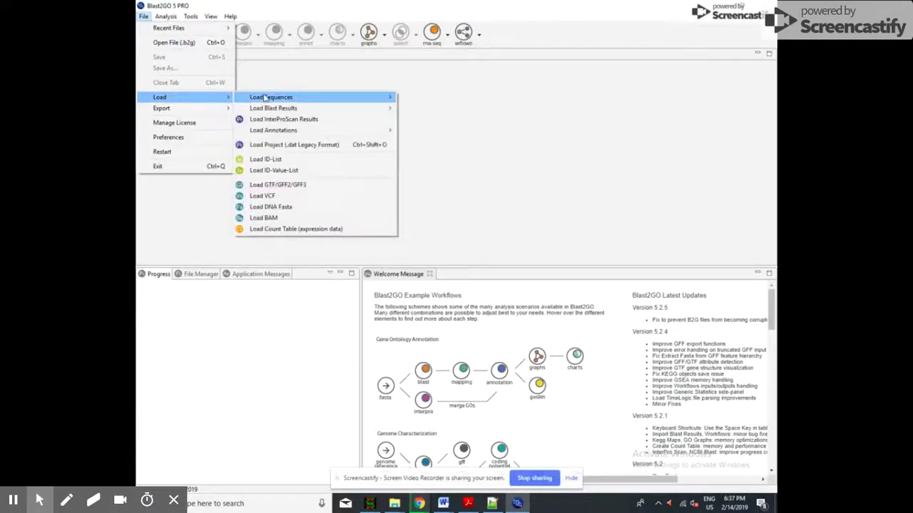
{"action": "mouse_move", "coordinate": [279, 102]}
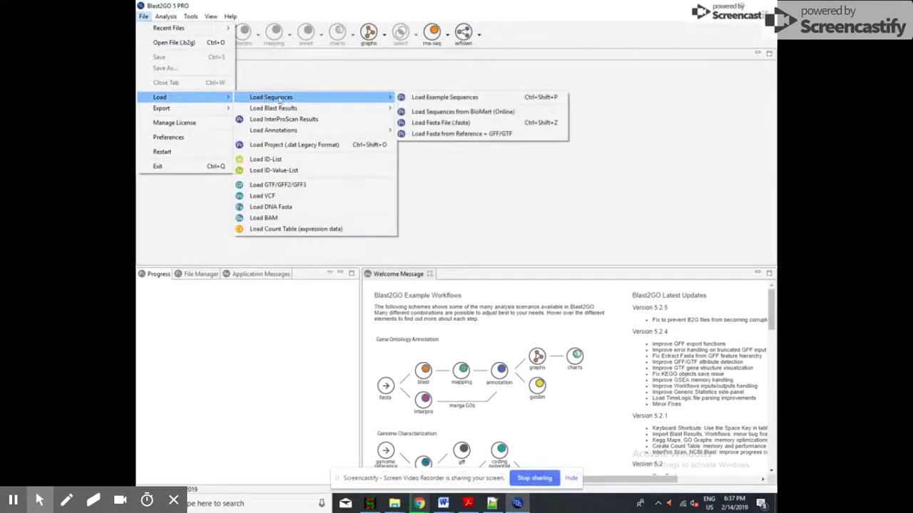
{"action": "left_click", "coordinate": [445, 126]}
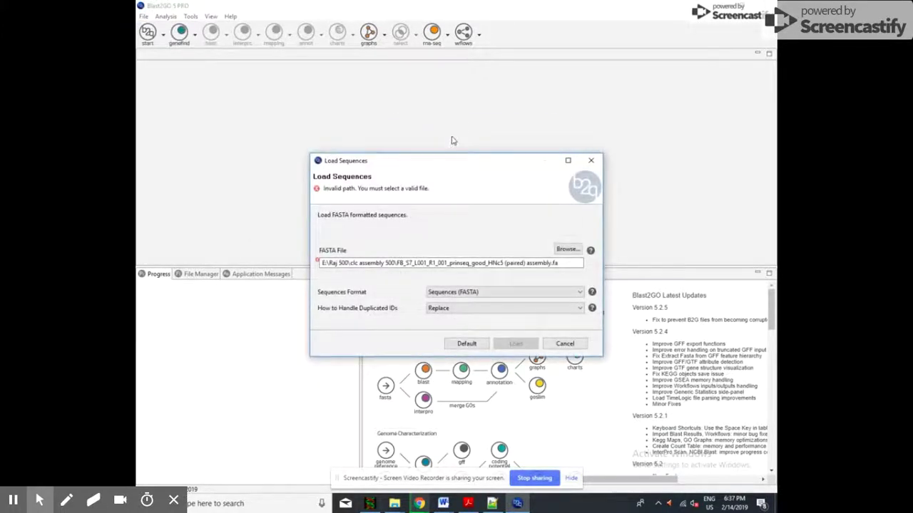
{"action": "left_click", "coordinate": [566, 249]}
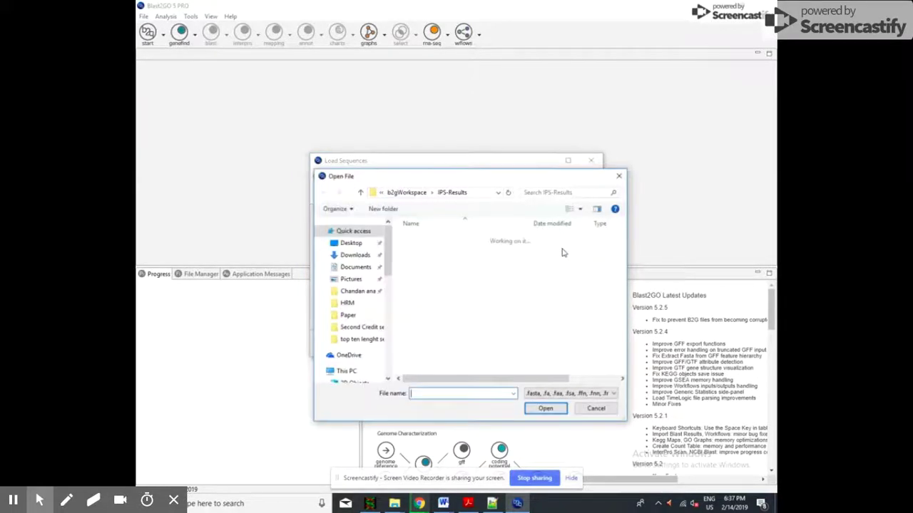
{"action": "left_click", "coordinate": [356, 243]}
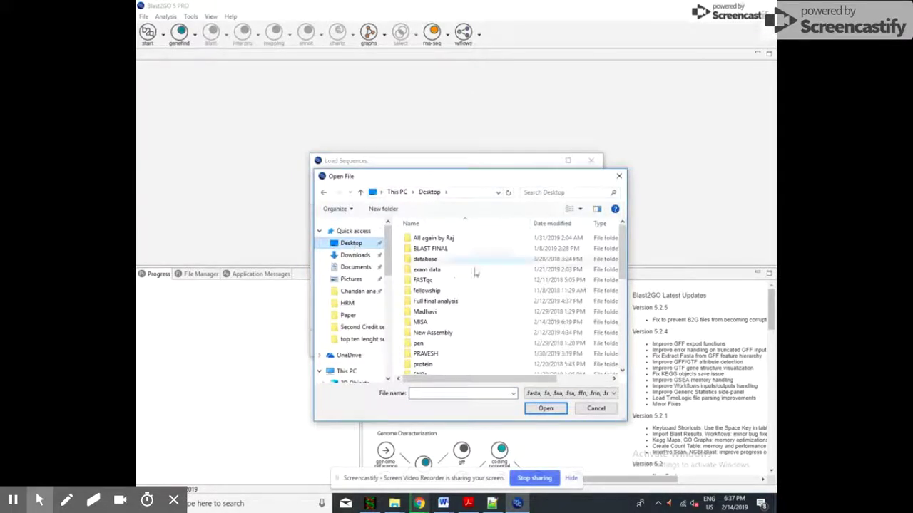
{"action": "left_click_drag", "start_coordinate": [622, 276], "coordinate": [622, 343]}
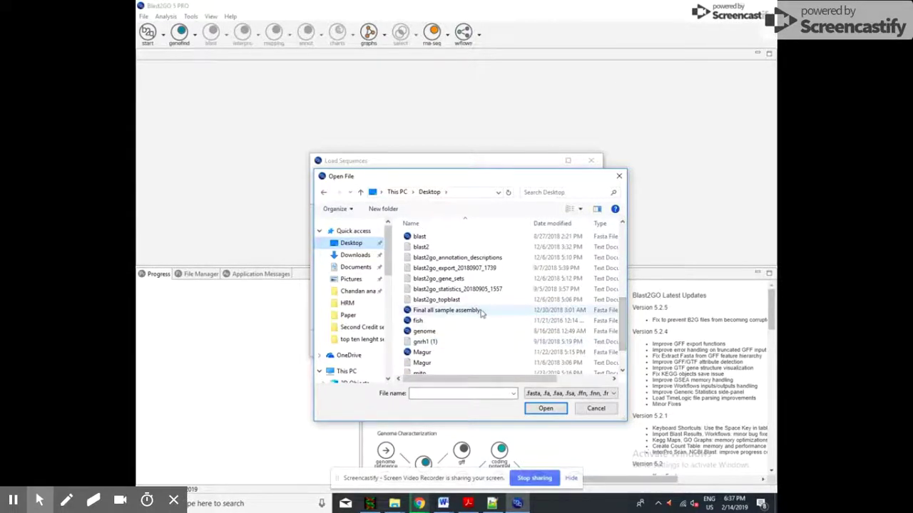
{"action": "left_click", "coordinate": [469, 311]}
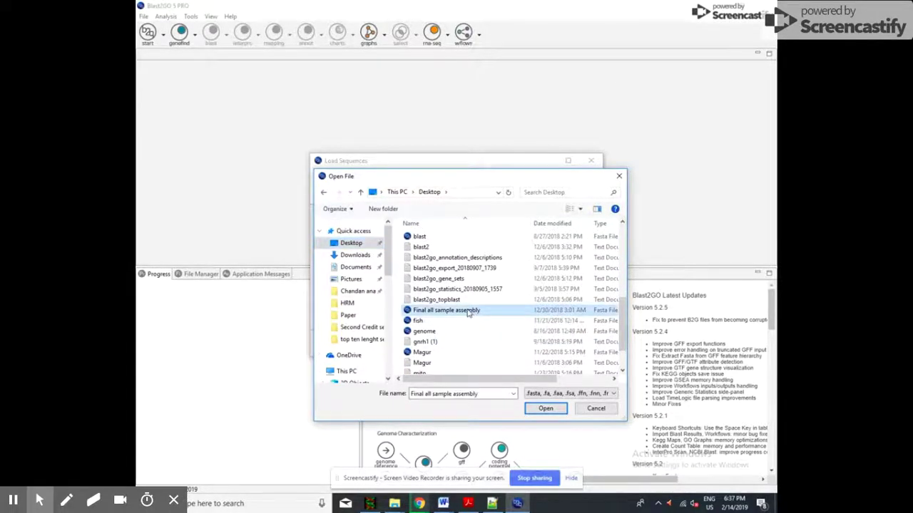
{"action": "left_click", "coordinate": [542, 408]}
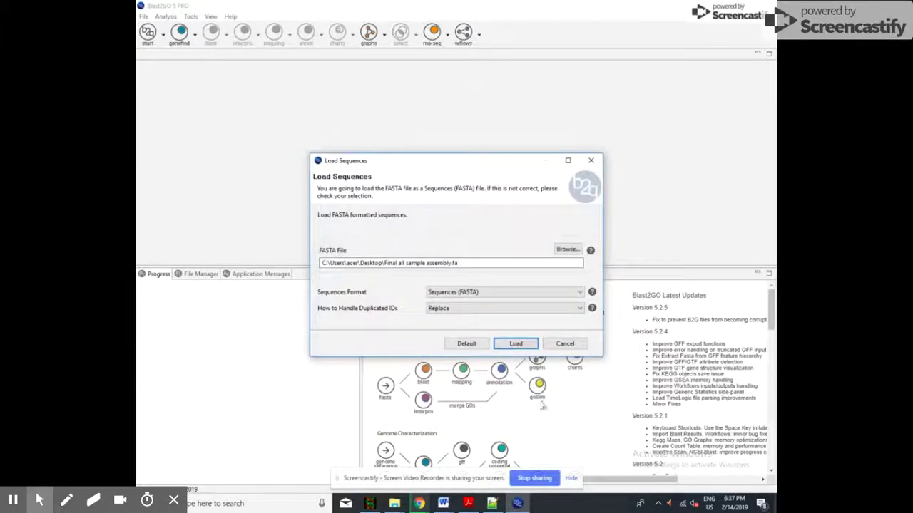
{"action": "left_click", "coordinate": [515, 346]}
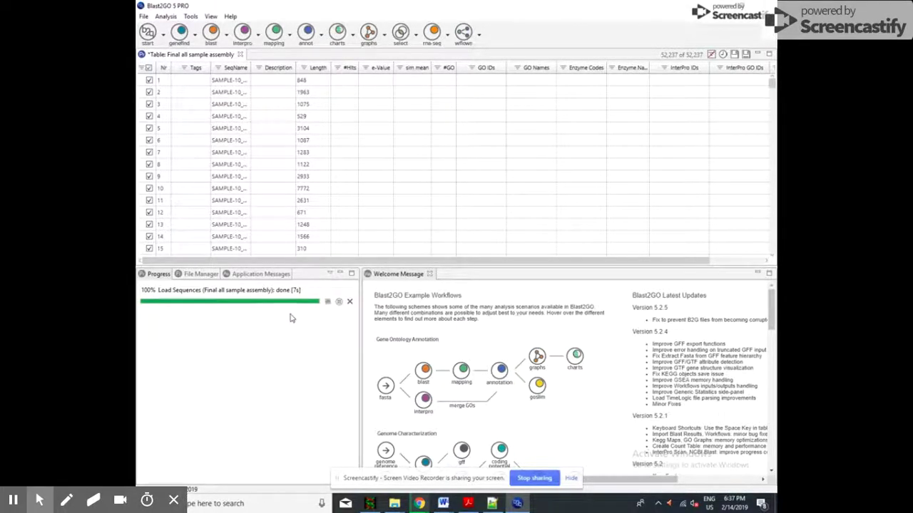
- Enlarge the sequence table pane so more rows are visible
{"action": "left_click_drag", "start_coordinate": [322, 265], "coordinate": [313, 336]}
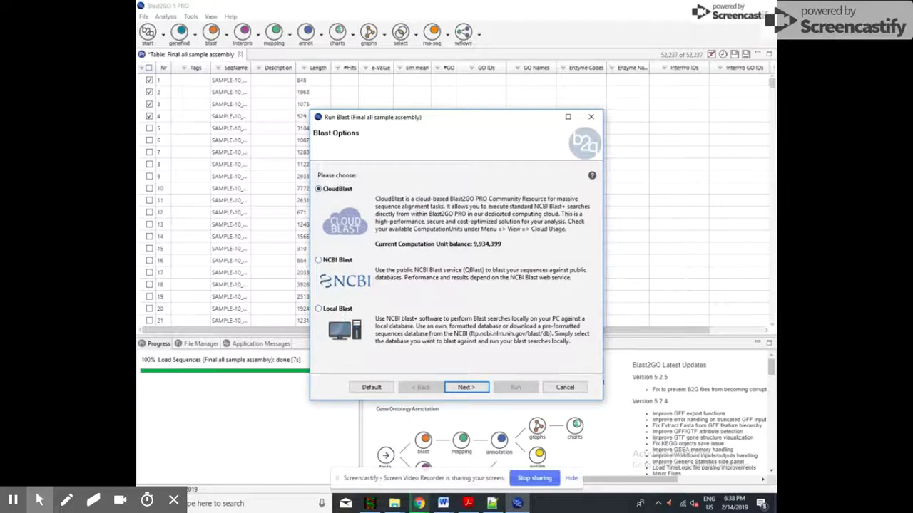
- Start a blastx-fast CloudBlast search against the Non-redundant protein sequences (nr) database
{"action": "left_click", "coordinate": [450, 386]}
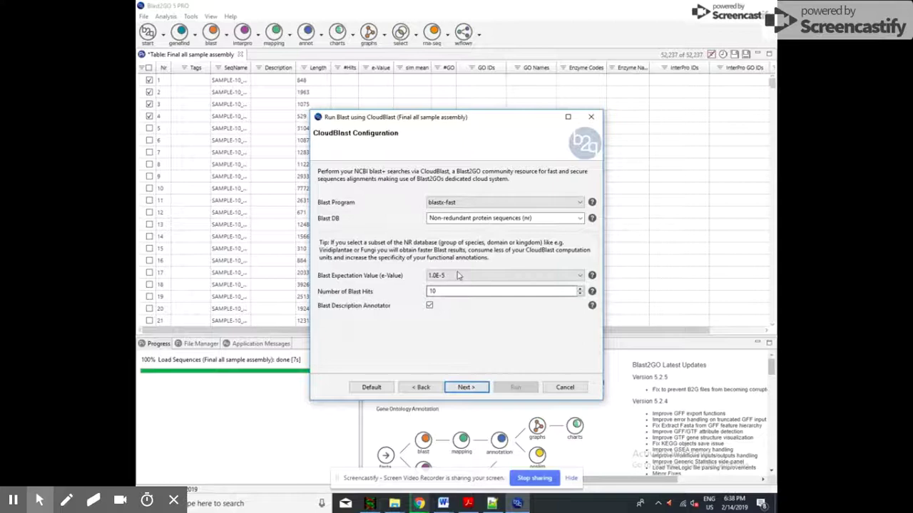
{"action": "left_click", "coordinate": [503, 202]}
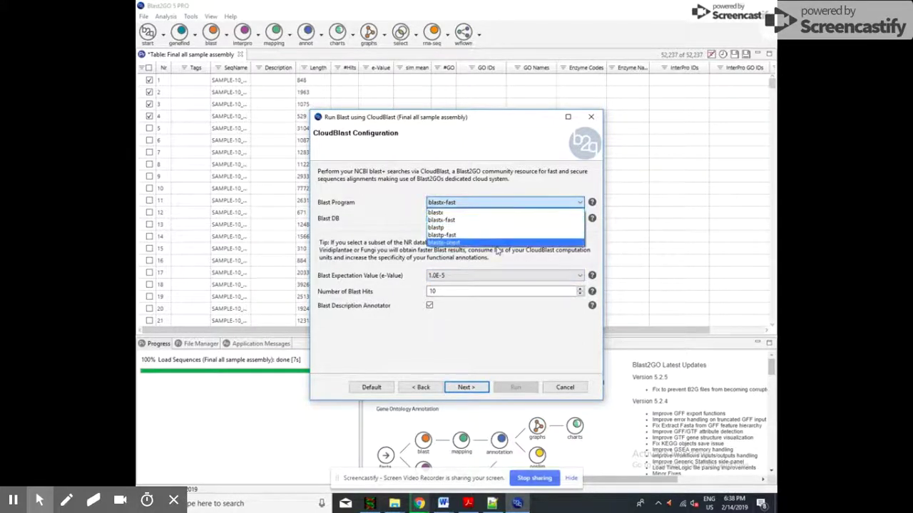
{"action": "left_click", "coordinate": [489, 220]}
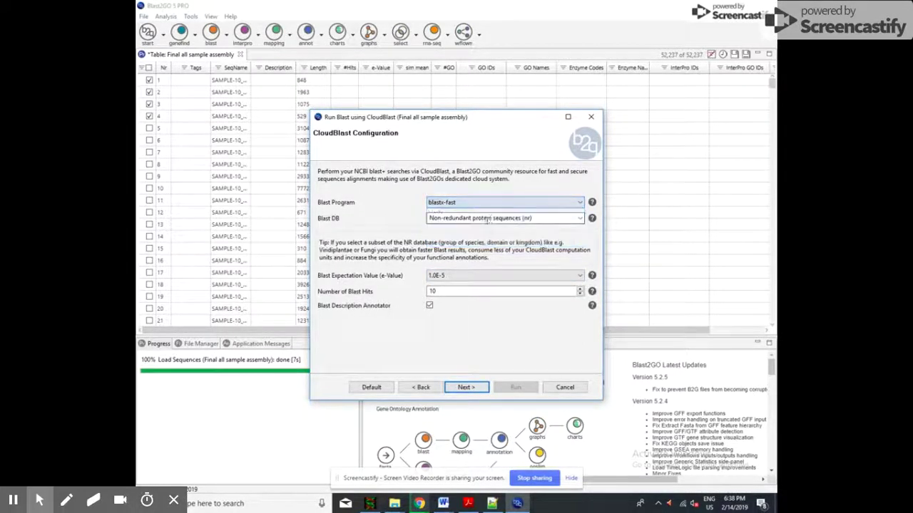
{"action": "left_click", "coordinate": [489, 221]}
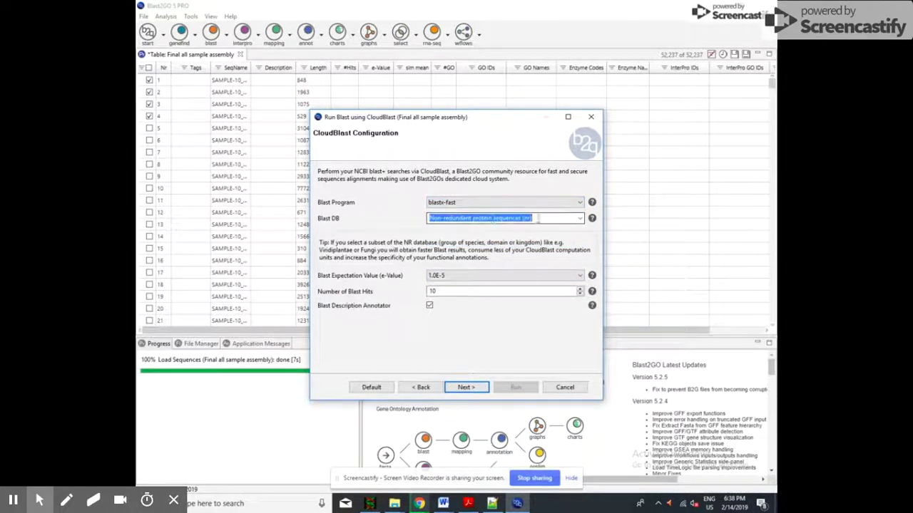
{"action": "left_click", "coordinate": [581, 221]}
{"action": "scroll", "coordinate": [553, 299], "scroll_direction": "down", "scroll_amount": 1}
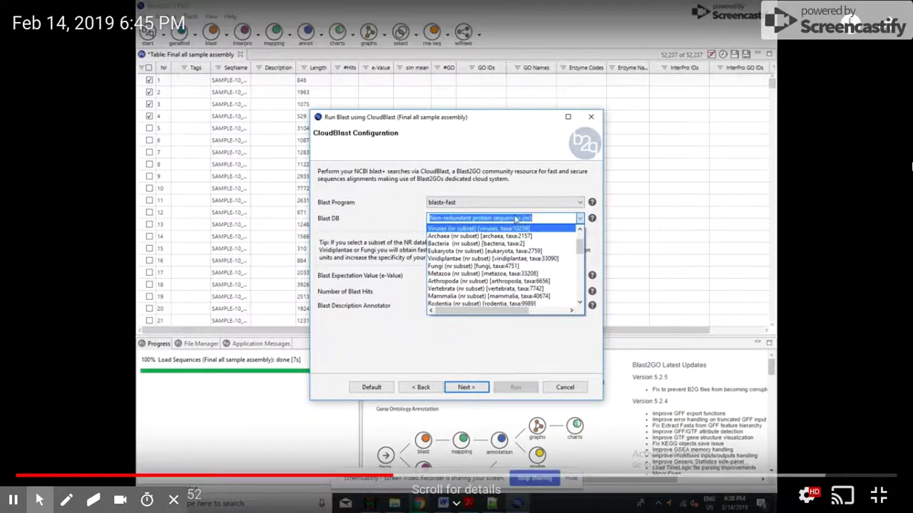
{"action": "left_click", "coordinate": [531, 188]}
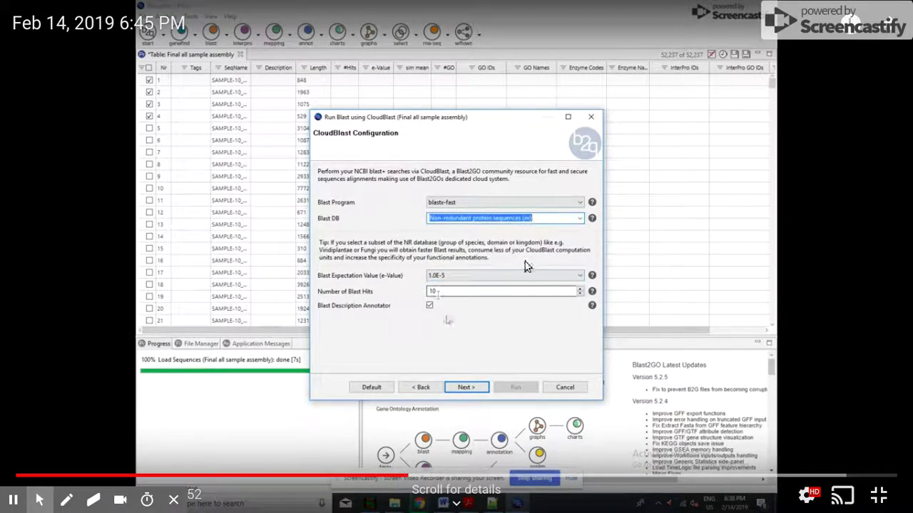
{"action": "left_click", "coordinate": [467, 387]}
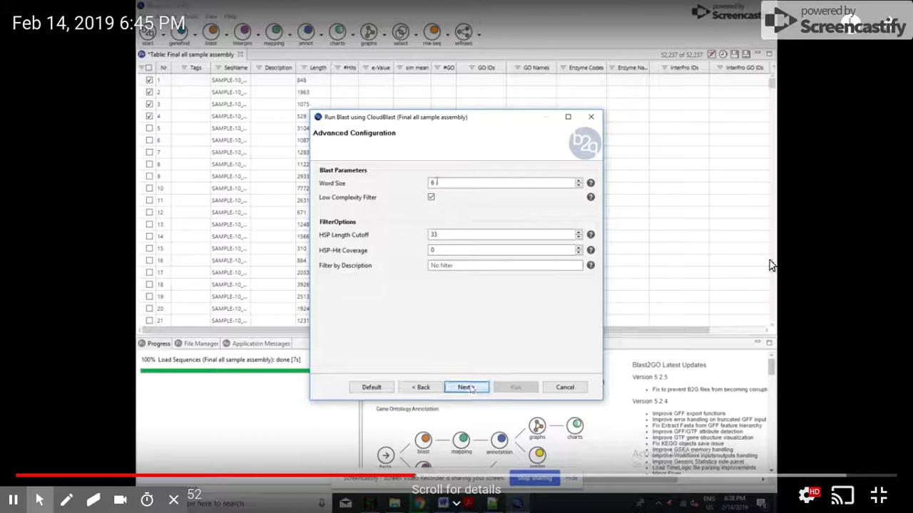
{"action": "left_click", "coordinate": [466, 388]}
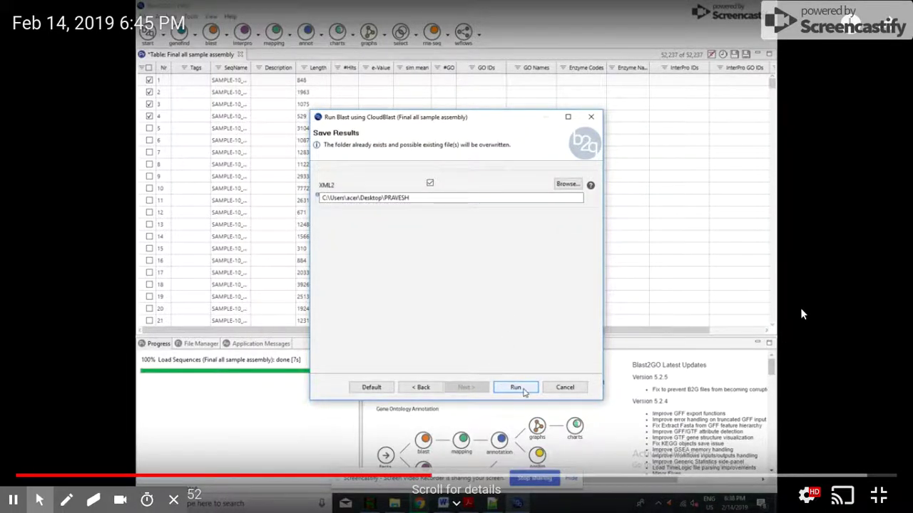
{"action": "left_click", "coordinate": [523, 389]}
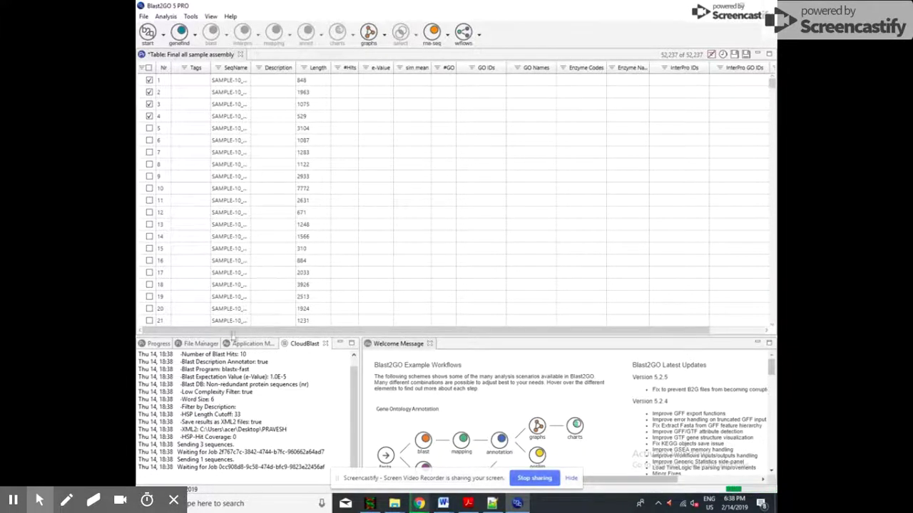
- Check the CloudBlast job's progress, then return to the ncbi final_all_sample_assembly - Copy project window
{"action": "left_click", "coordinate": [162, 344]}
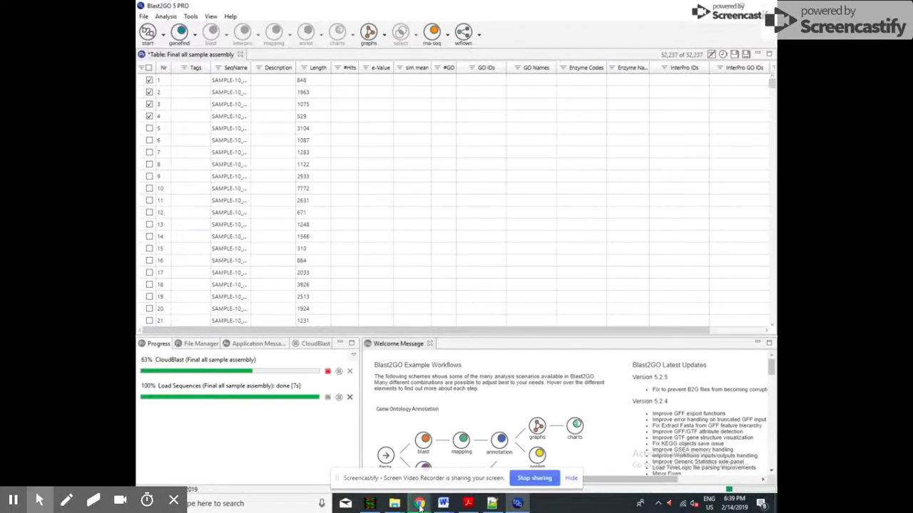
{"action": "mouse_move", "coordinate": [420, 505]}
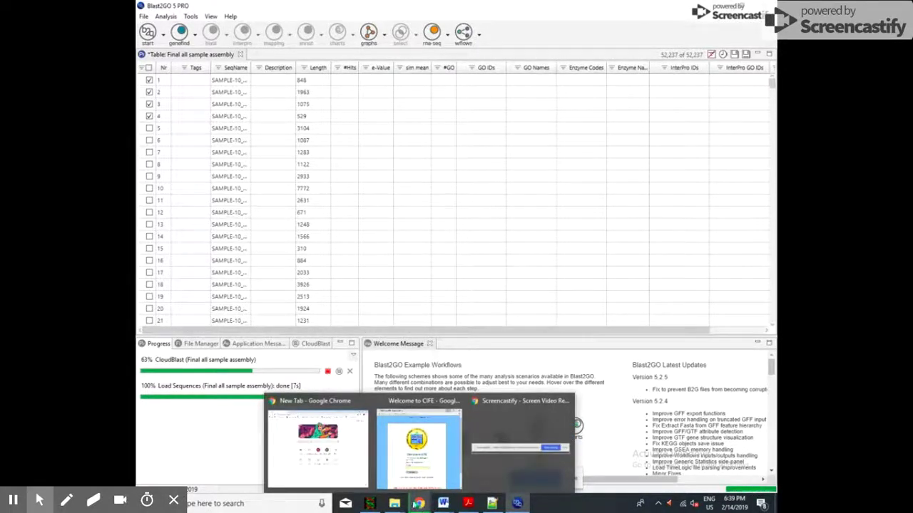
{"action": "left_click", "coordinate": [326, 443]}
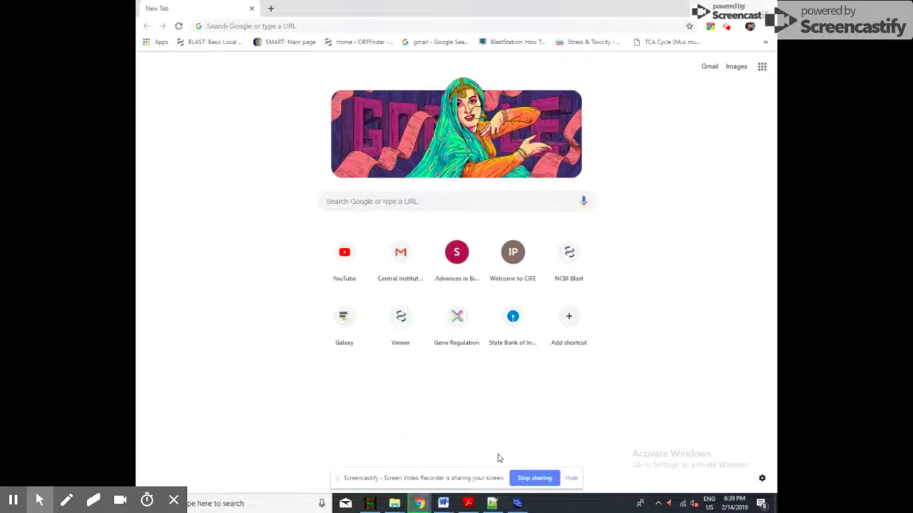
{"action": "left_click", "coordinate": [728, 27]}
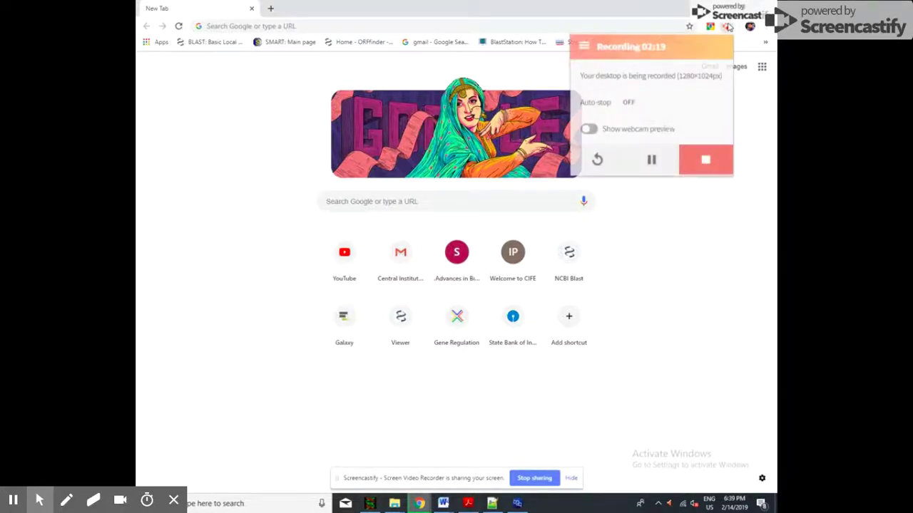
{"action": "left_click", "coordinate": [647, 161]}
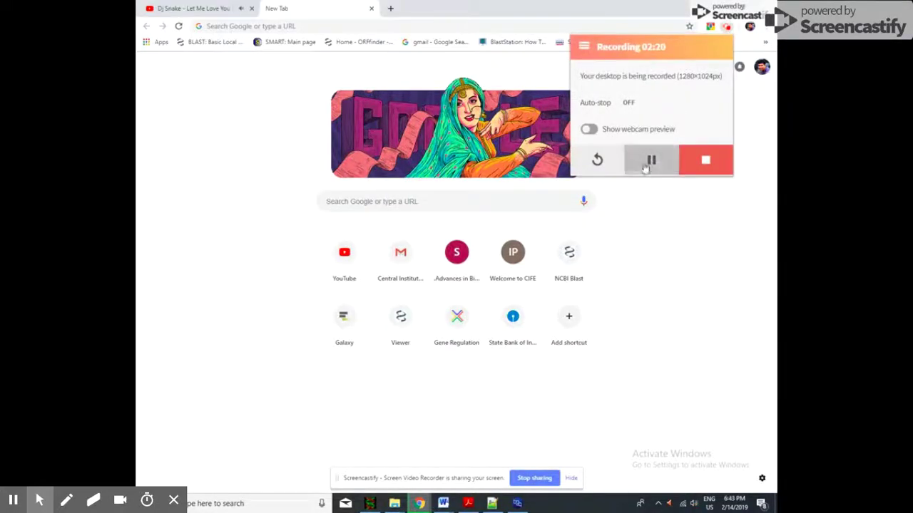
{"action": "left_click", "coordinate": [518, 503]}
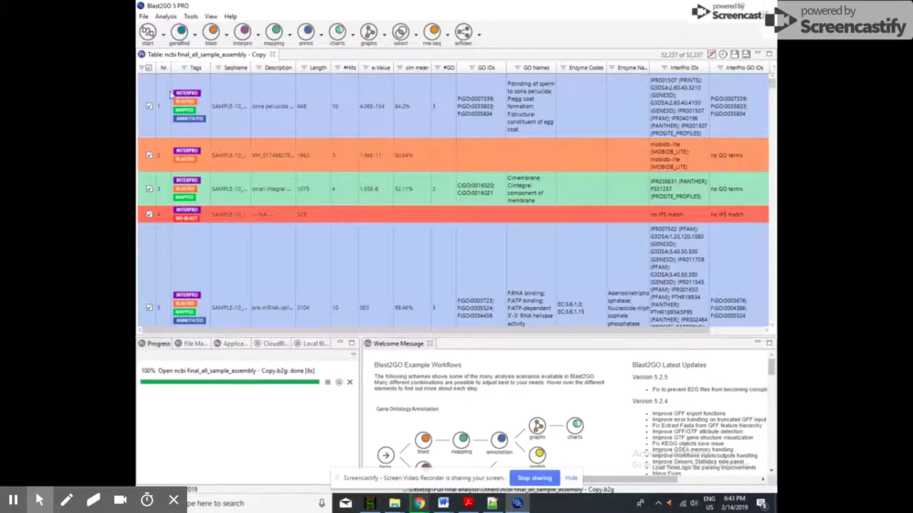
{"action": "left_click", "coordinate": [211, 32]}
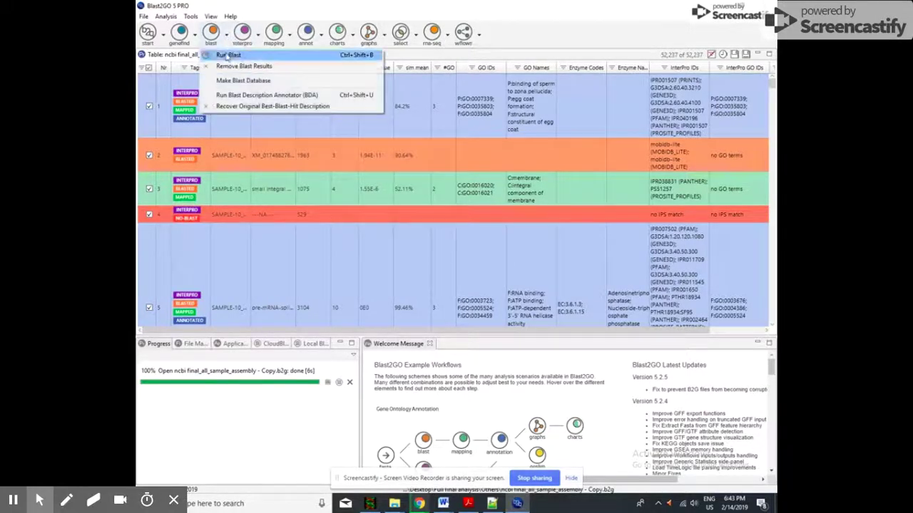
{"action": "left_click", "coordinate": [231, 56]}
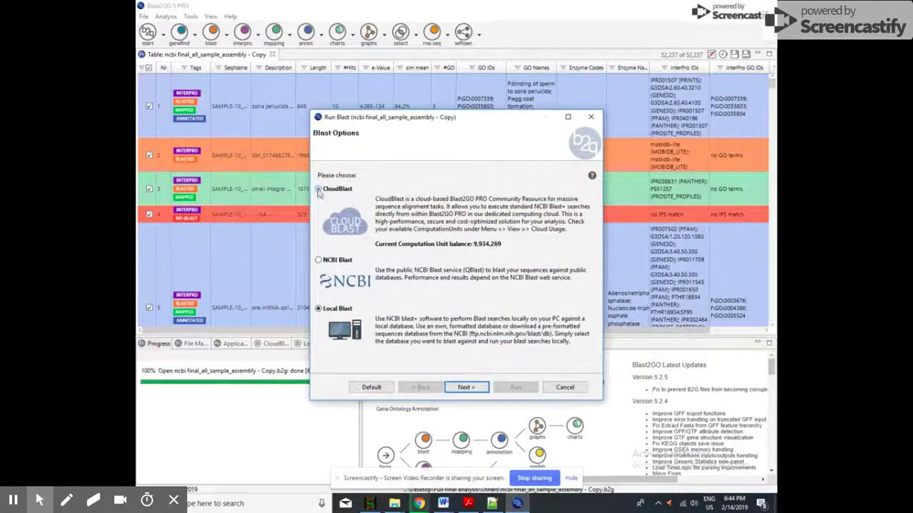
{"action": "left_click", "coordinate": [319, 189]}
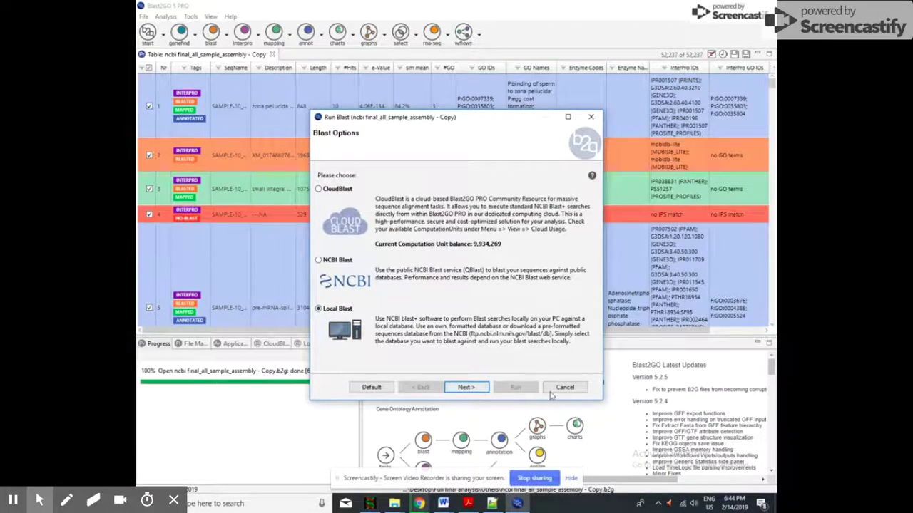
{"action": "left_click", "coordinate": [471, 388]}
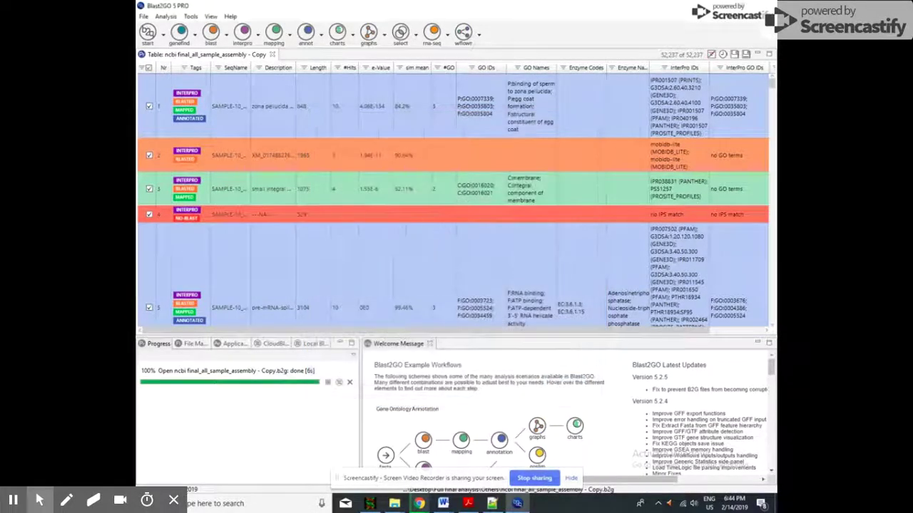
{"action": "left_click", "coordinate": [260, 43]}
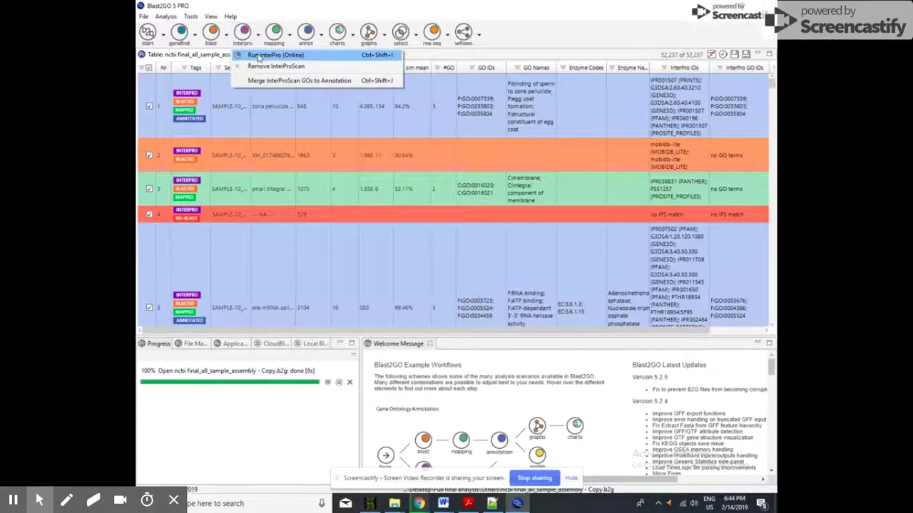
{"action": "left_click", "coordinate": [285, 56]}
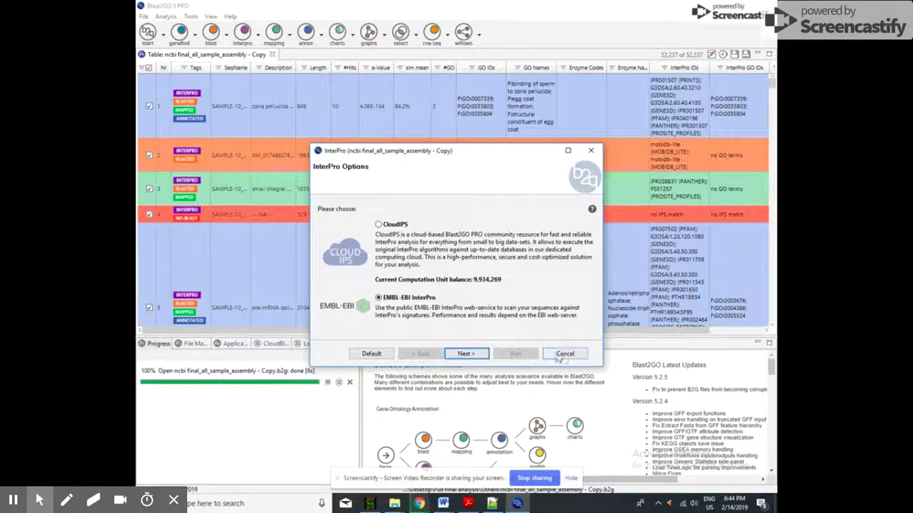
{"action": "left_click", "coordinate": [563, 354]}
{"action": "left_click", "coordinate": [289, 33]}
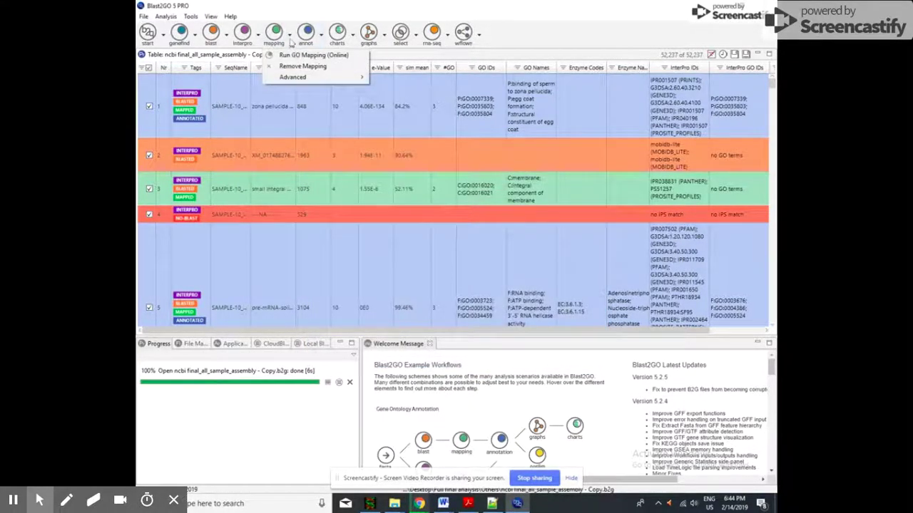
- Run GO mapping with GOA 2018.12, then start, stop and remove an annotation job
{"action": "left_click", "coordinate": [294, 58]}
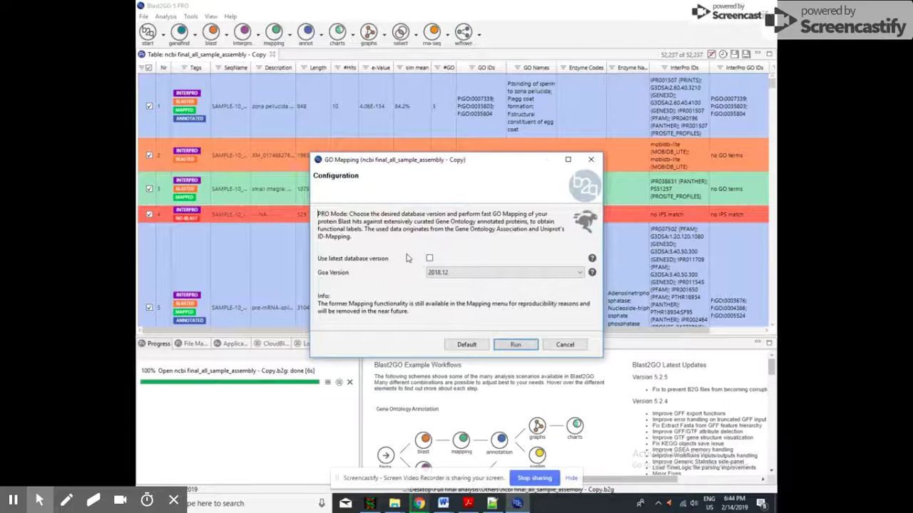
{"action": "left_click", "coordinate": [512, 345]}
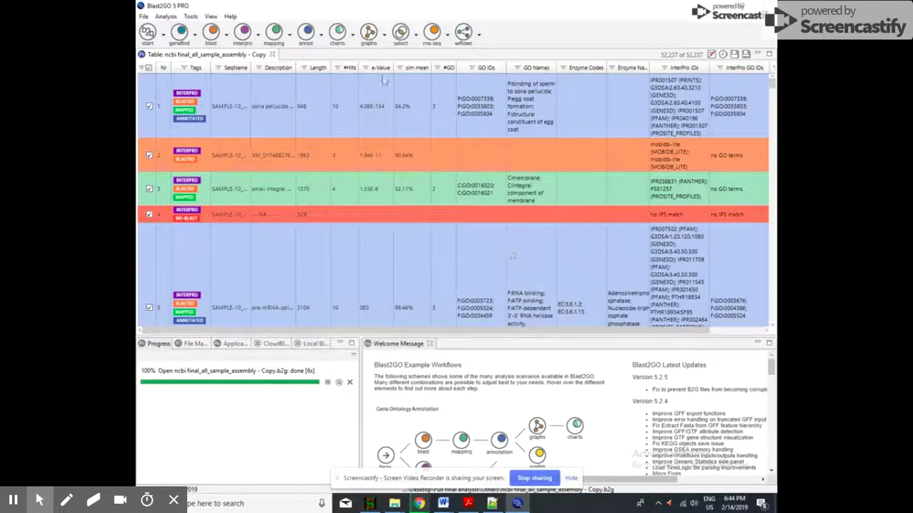
{"action": "left_click", "coordinate": [320, 34]}
{"action": "left_click", "coordinate": [321, 55]}
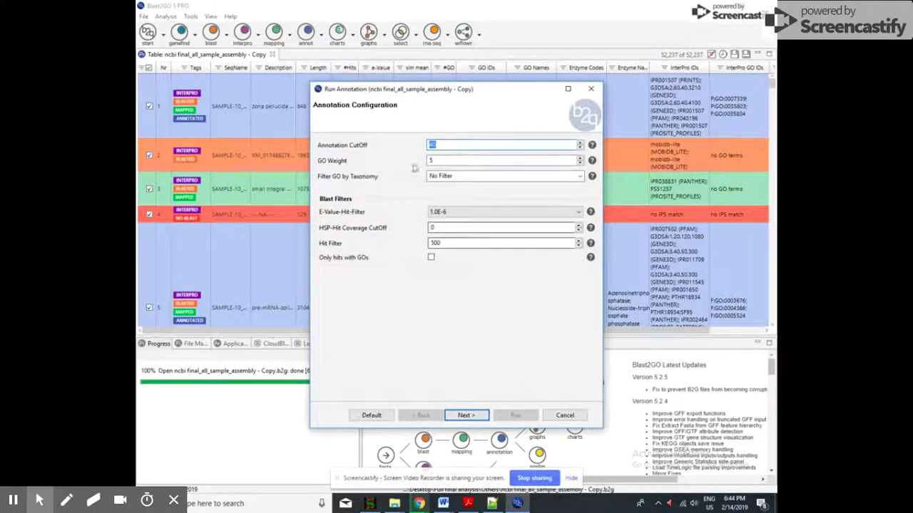
{"action": "left_click", "coordinate": [465, 415]}
{"action": "left_click", "coordinate": [465, 415]}
{"action": "left_click", "coordinate": [515, 416]}
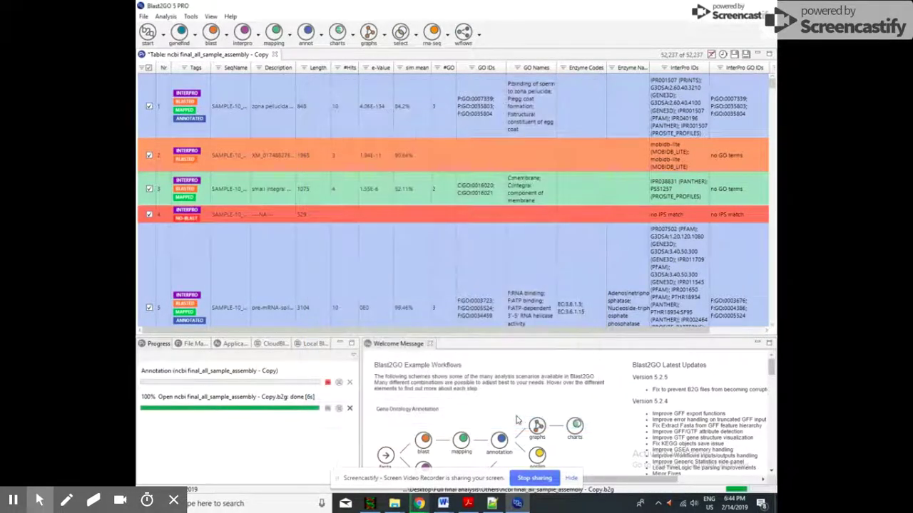
{"action": "left_click", "coordinate": [327, 383]}
{"action": "left_click", "coordinate": [349, 383]}
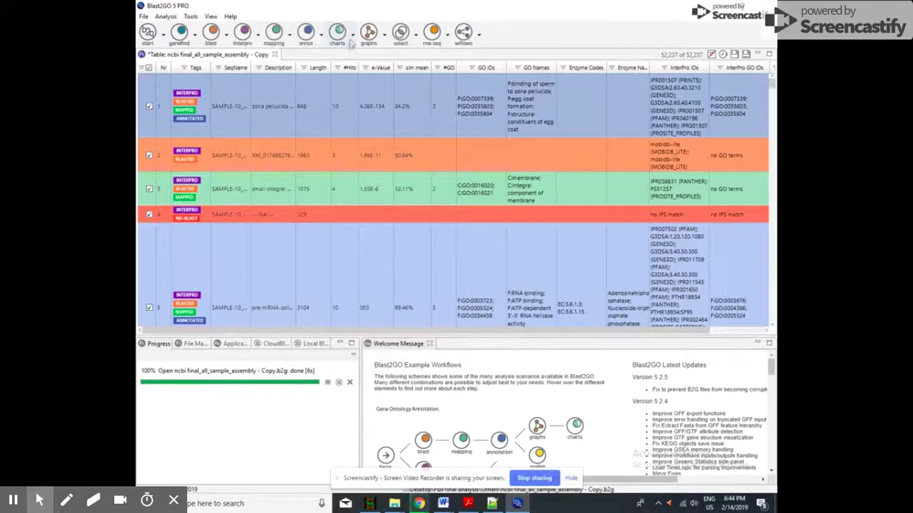
- Generate all four project statistics charts and enlarge the lower chart panel
{"action": "left_click", "coordinate": [352, 34]}
{"action": "left_click", "coordinate": [361, 55]}
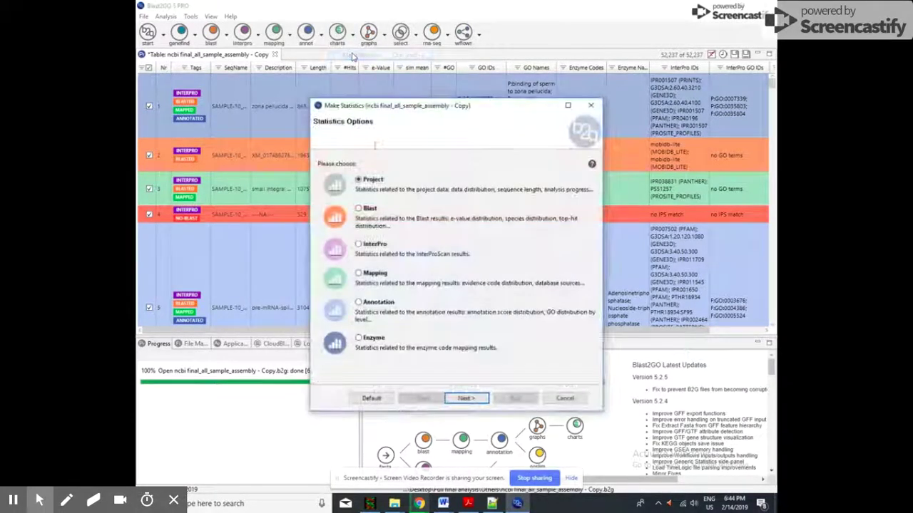
{"action": "left_click", "coordinate": [467, 399]}
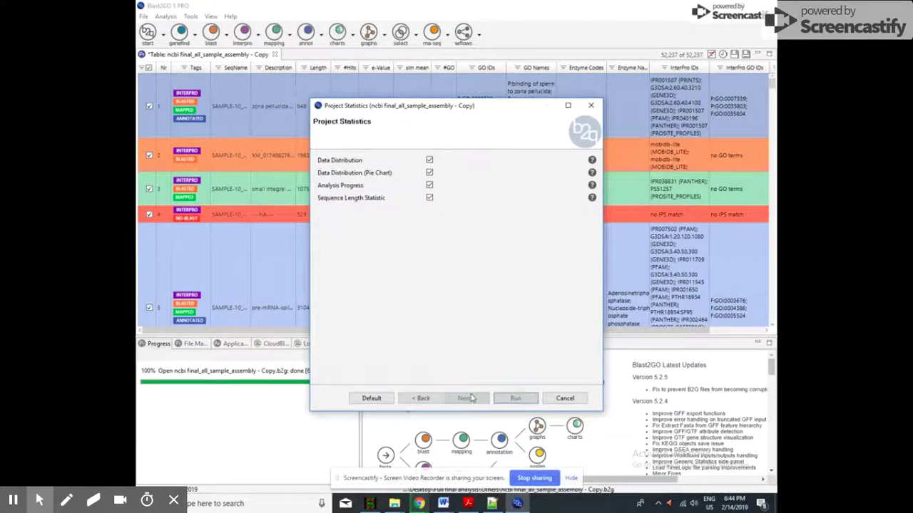
{"action": "left_click", "coordinate": [513, 398]}
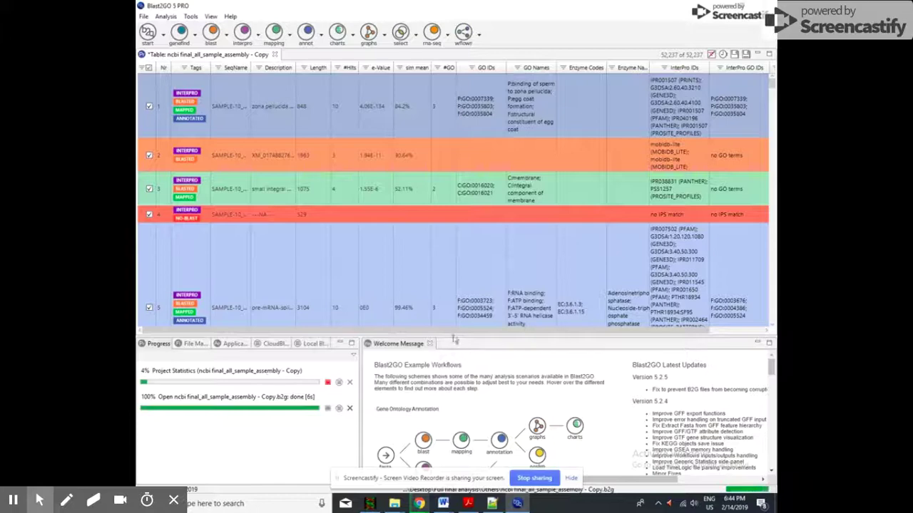
{"action": "left_click_drag", "start_coordinate": [457, 337], "coordinate": [459, 238]}
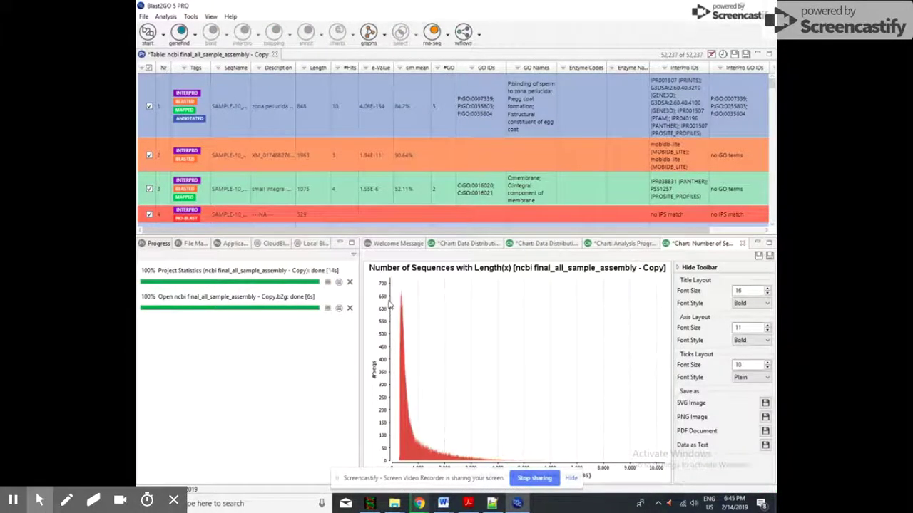
{"action": "left_click", "coordinate": [404, 245]}
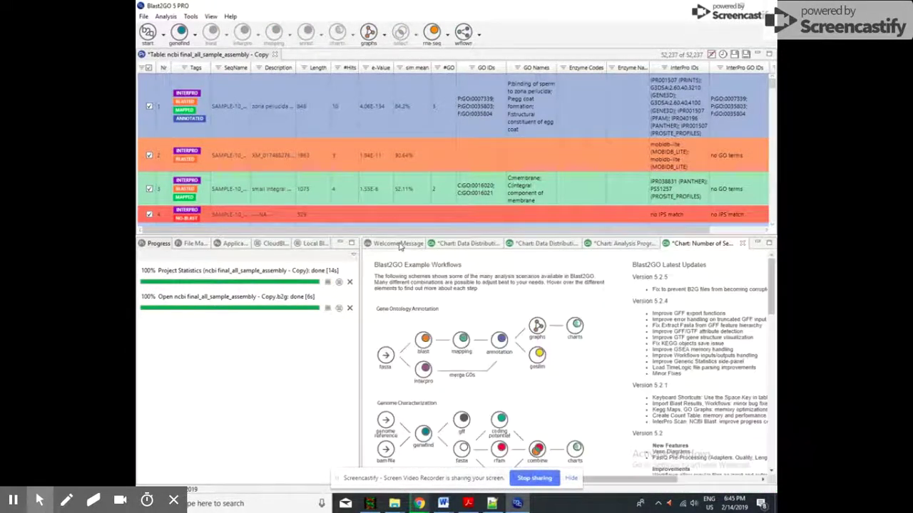
{"action": "left_click", "coordinate": [449, 247]}
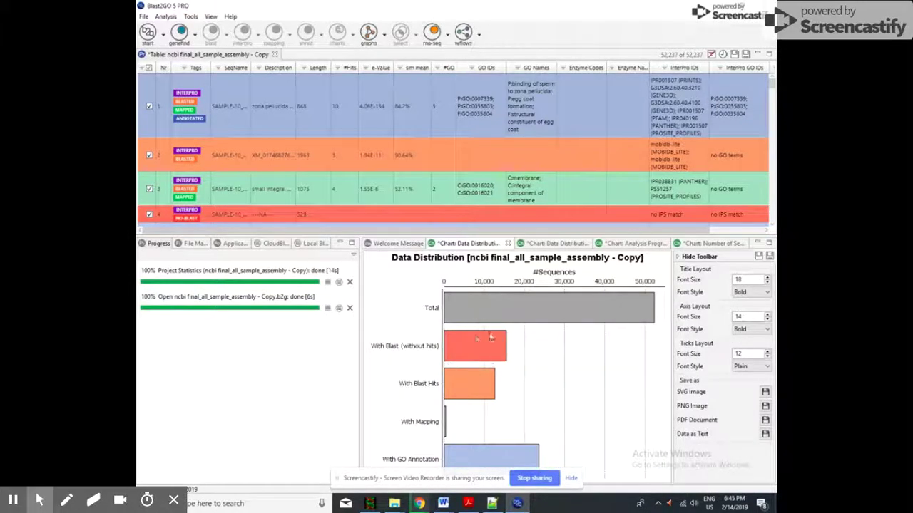
{"action": "left_click", "coordinate": [547, 244]}
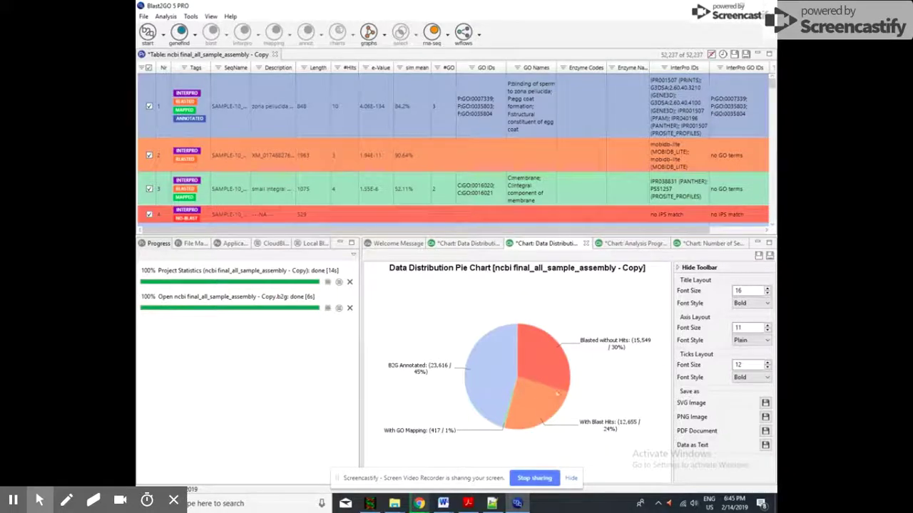
{"action": "left_click", "coordinate": [632, 245]}
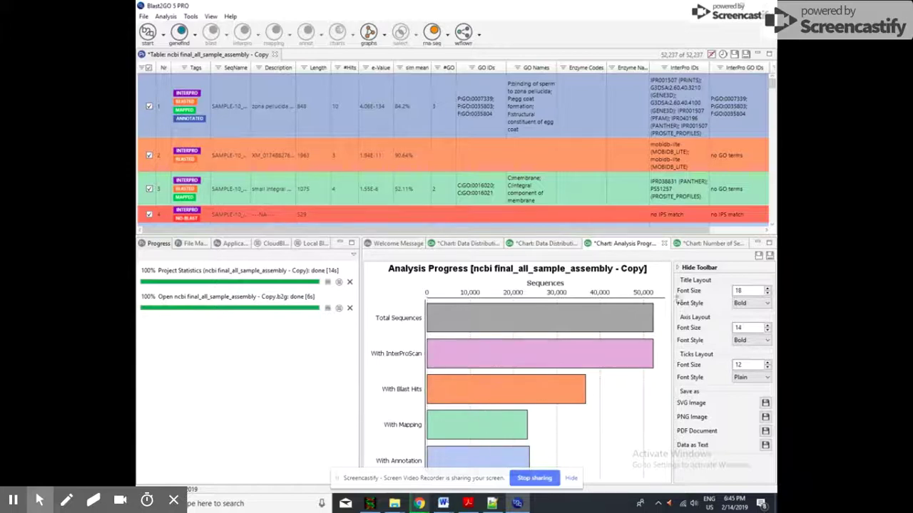
{"action": "left_click", "coordinate": [691, 245]}
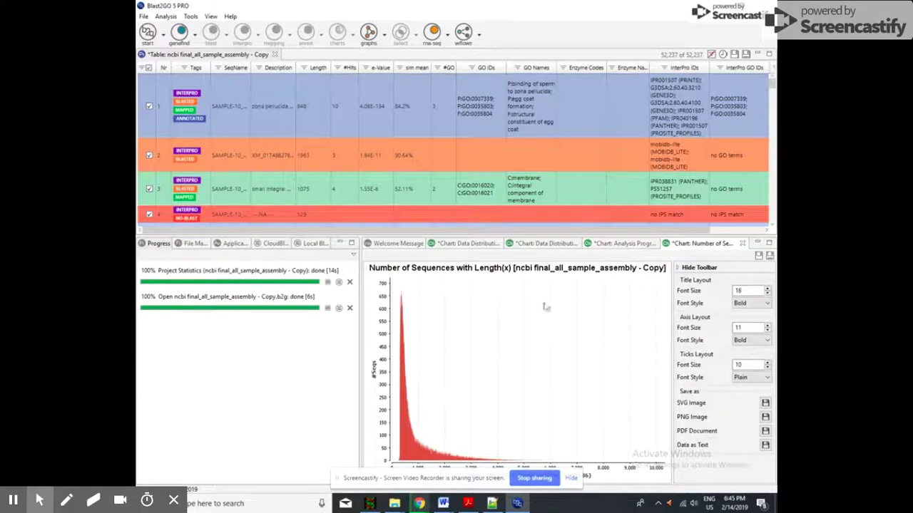
- Switch from the Blast2GO statistics charts to Chrome's New Tab page
{"action": "mouse_move", "coordinate": [419, 504]}
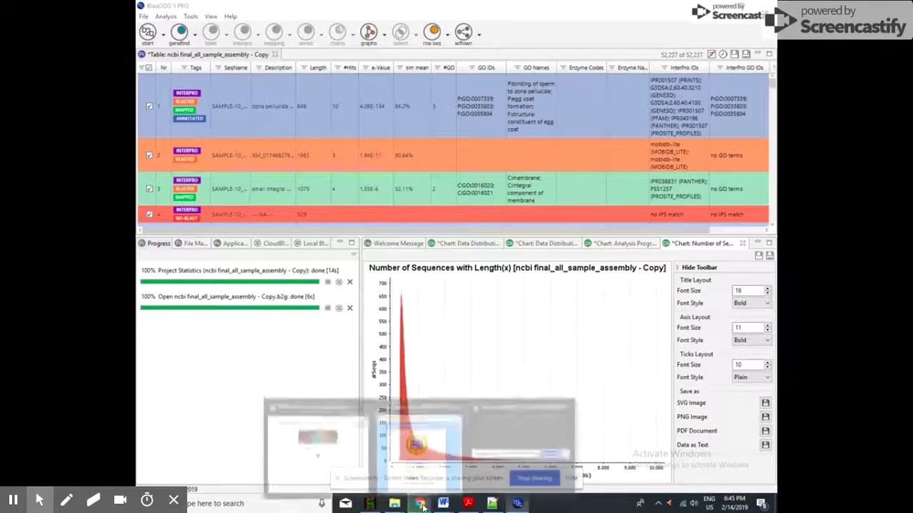